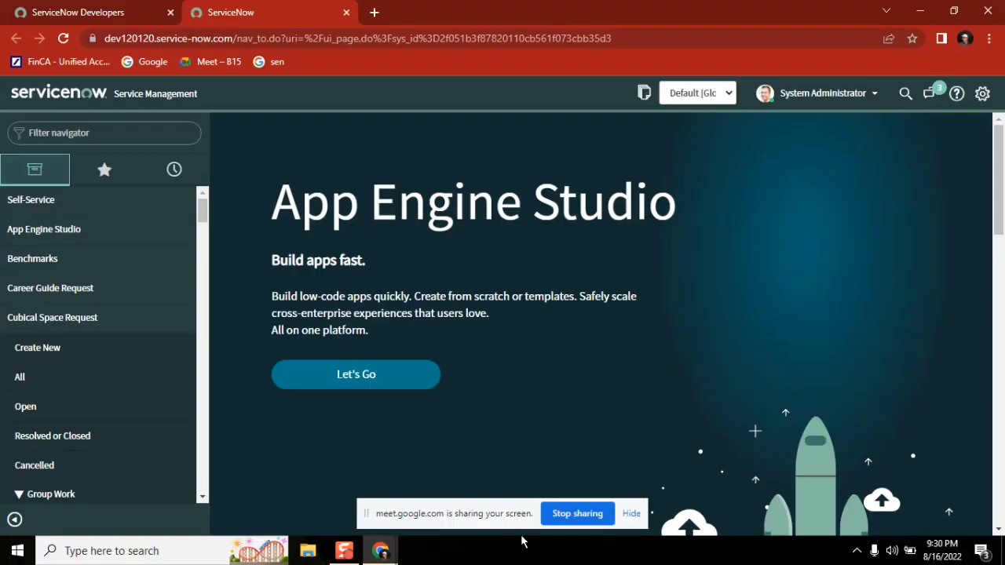
Launch Notepad from Windows search with a blank untitled document.
left_click(171, 551)
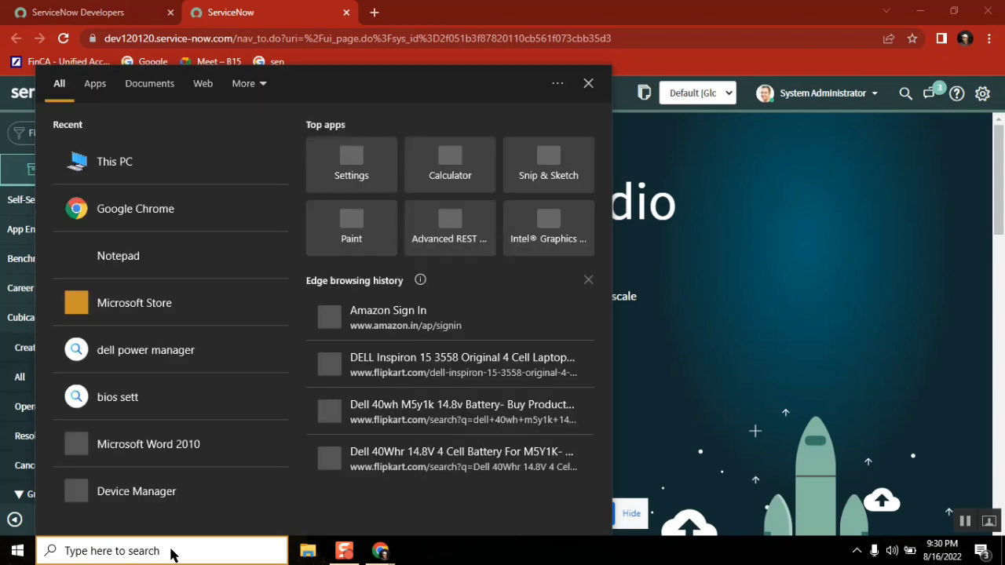
type("notepad")
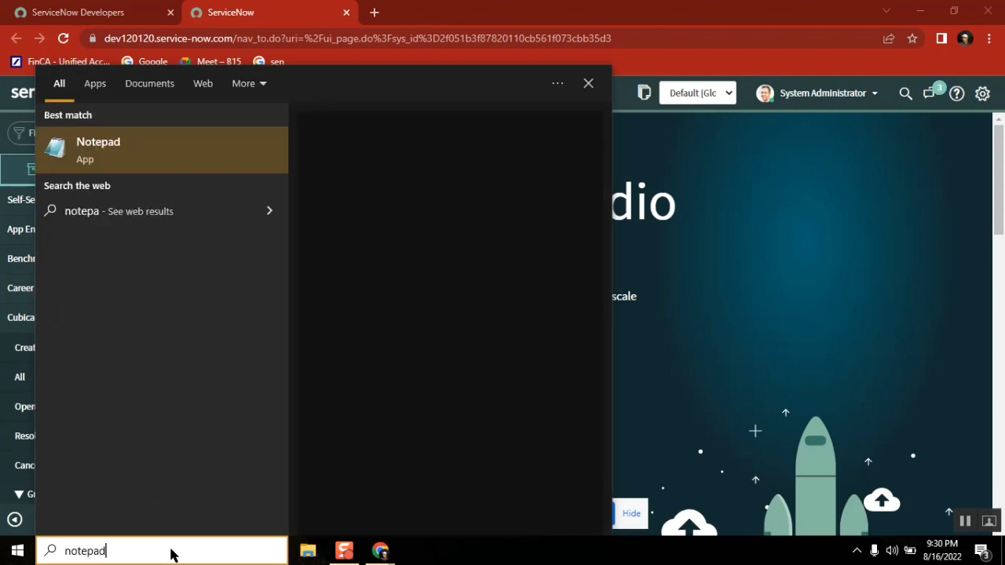
key("Return")
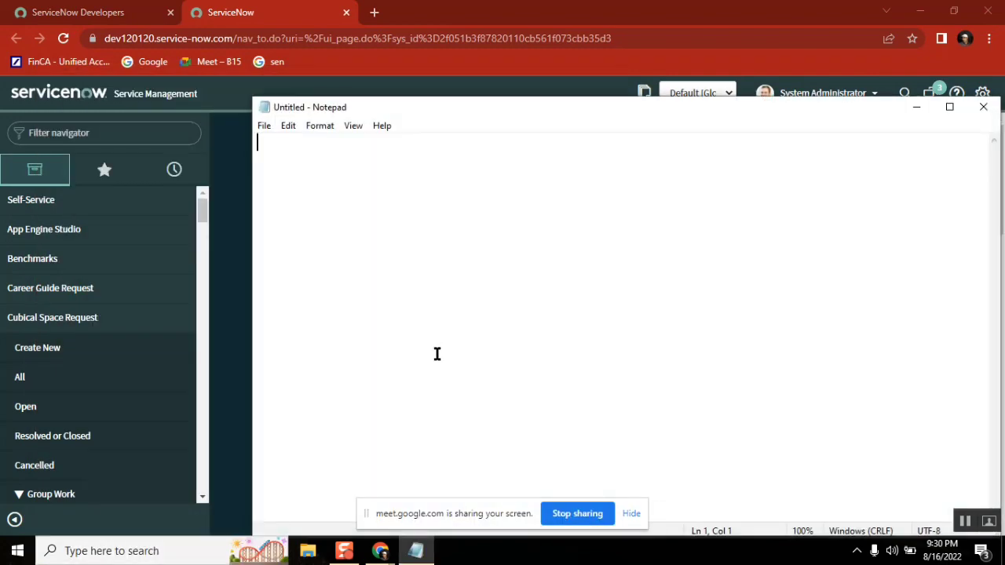
Open the Save As dialog and navigate into the Batch17 folder under Class.
left_click(264, 125)
key("Escape")
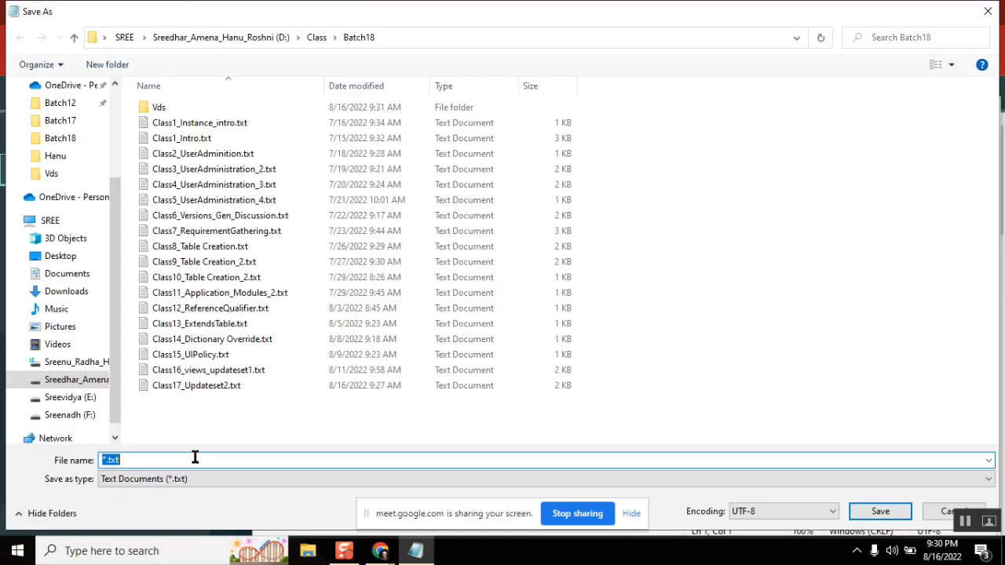
left_click(193, 457)
key("BackSpace")
key("BackSpace")
key("BackSpace")
key("BackSpace")
key("BackSpace")
type("Cla")
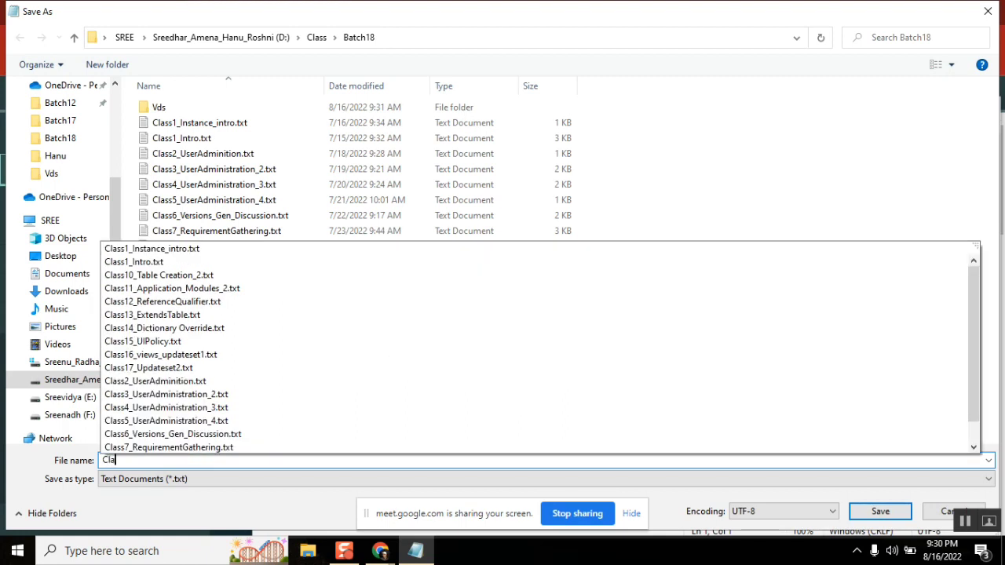
key("BackSpace")
key("BackSpace")
key("BackSpace")
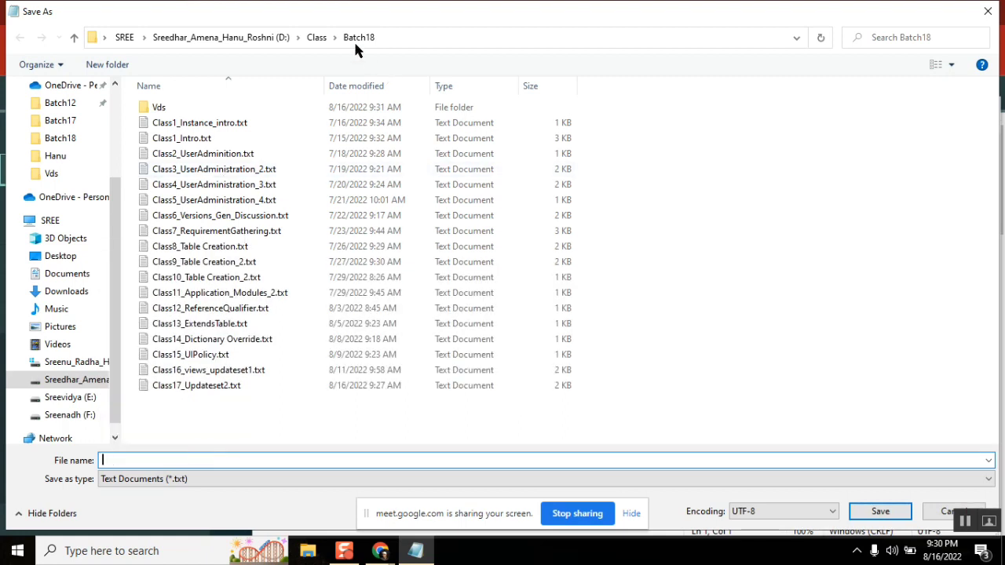
left_click(317, 39)
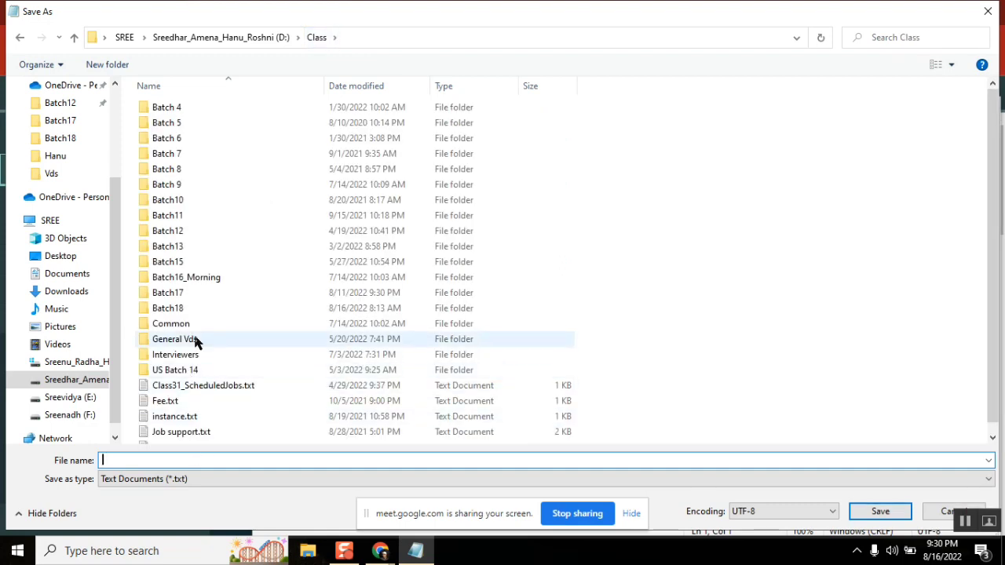
left_click(179, 311)
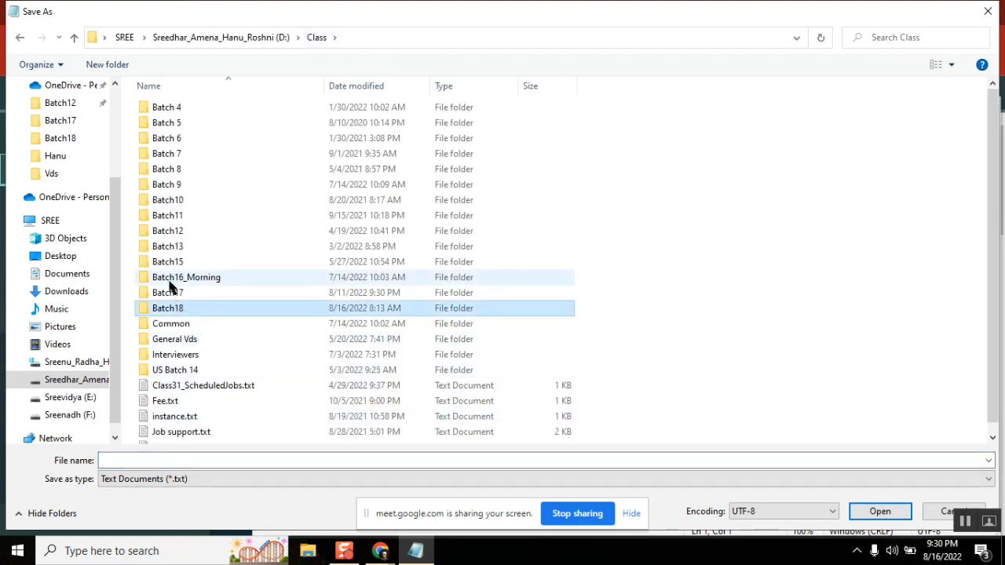
double_click(170, 292)
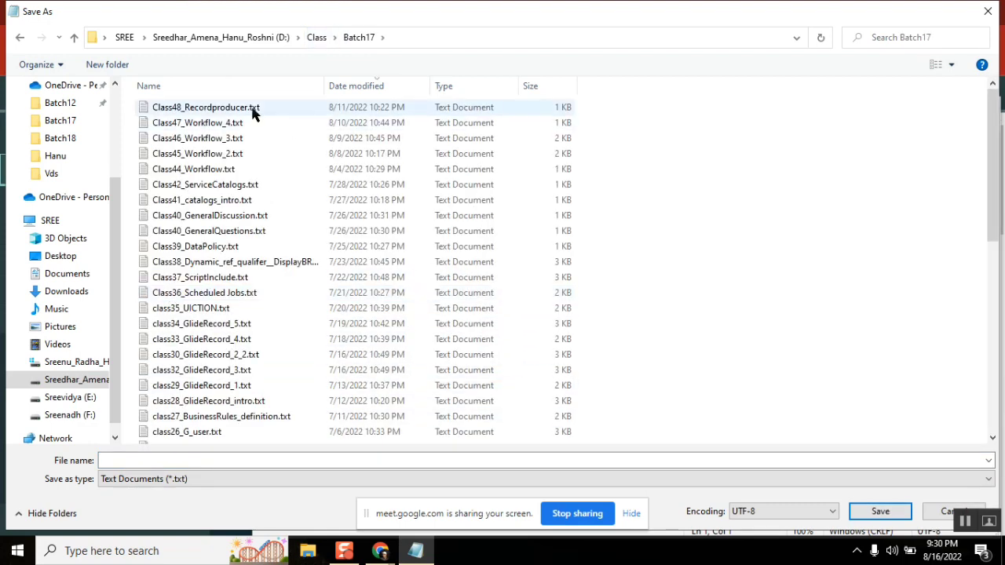
Save the file as Class49_OrderGuides.txt, adapted from Class48_Recordproducer.txt's name.
left_click(246, 110)
double_click(134, 460)
left_click(134, 460)
key("Left")
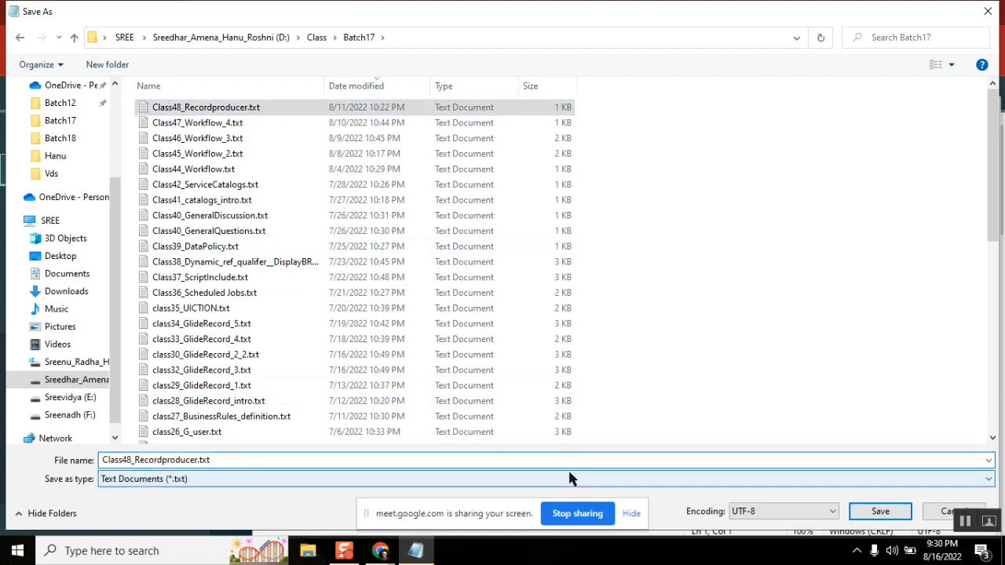
key("BackSpace")
type("9")
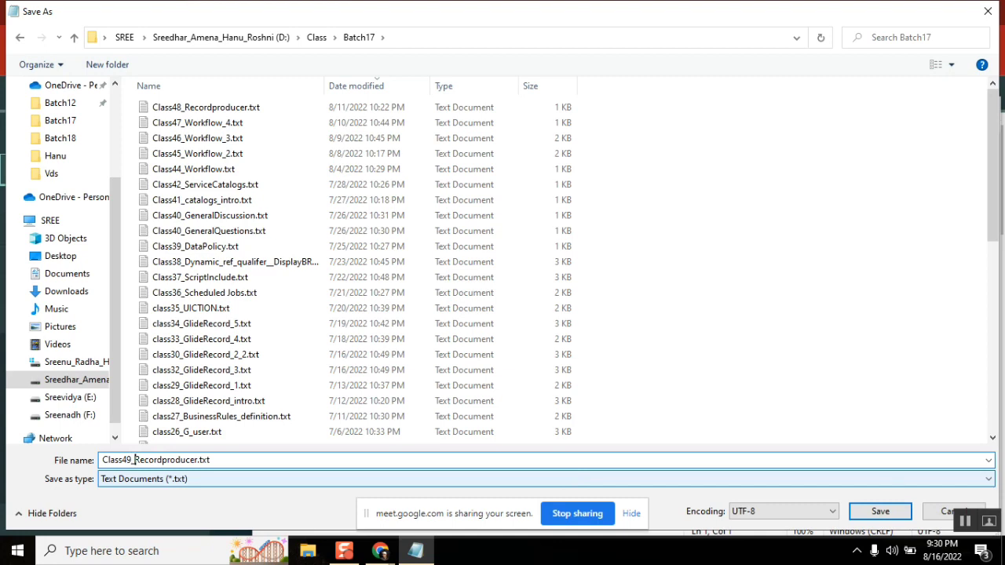
key("Delete")
key("Delete")
key("Delete")
key("Delete")
key("Delete")
key("Delete")
key("Delete")
key("Delete")
key("Delete")
key("Delete")
key("Delete")
key("Delete")
key("Delete")
key("Delete")
type("OrderGuides")
key("Return")
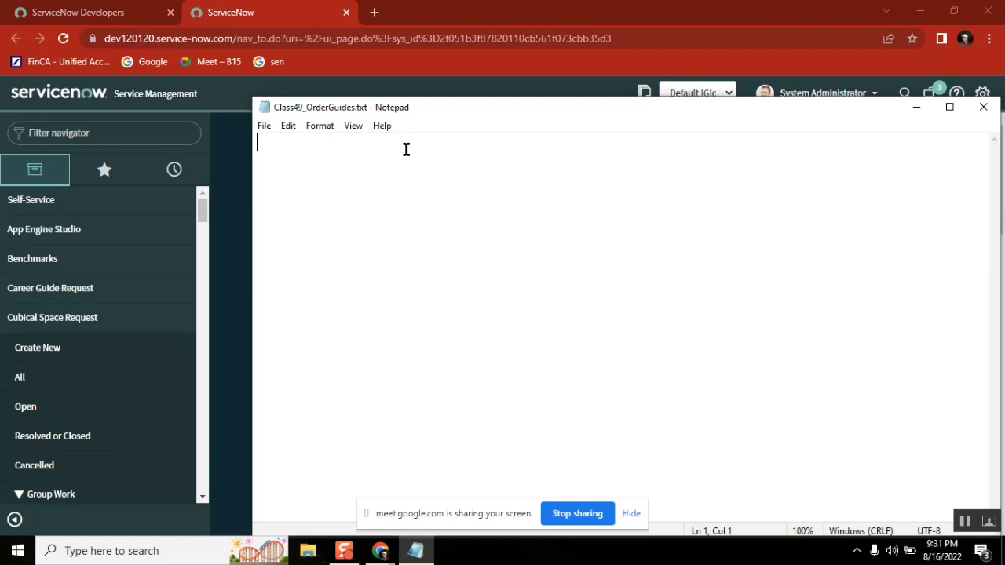
Type the heading 'workflow for a record producer..' on the first line.
type("workflow for a record producer..")
Add a blank line and a 'why?' line below the heading.
key("Return")
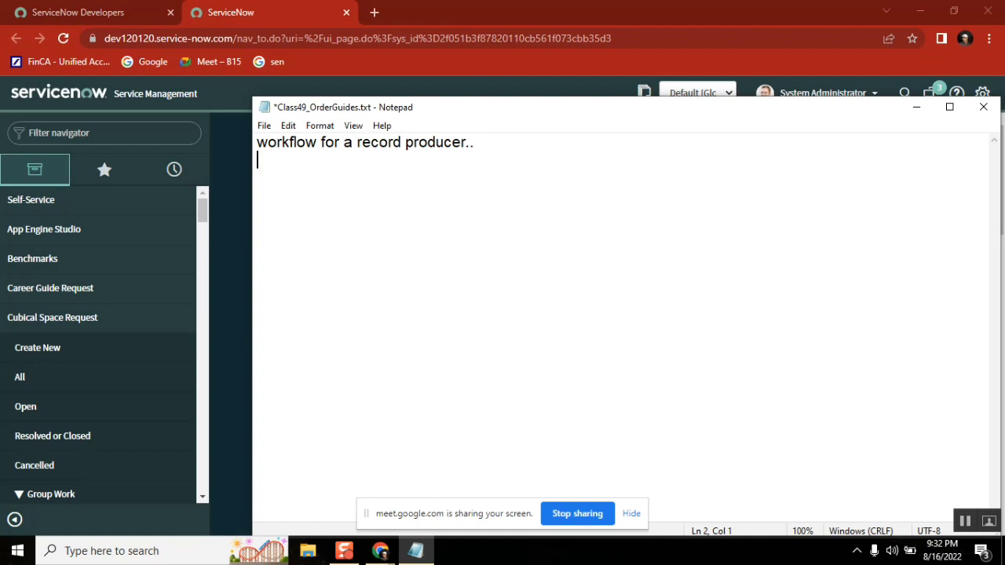
key("Return")
type("why?")
key("Return")
double_click(292, 142)
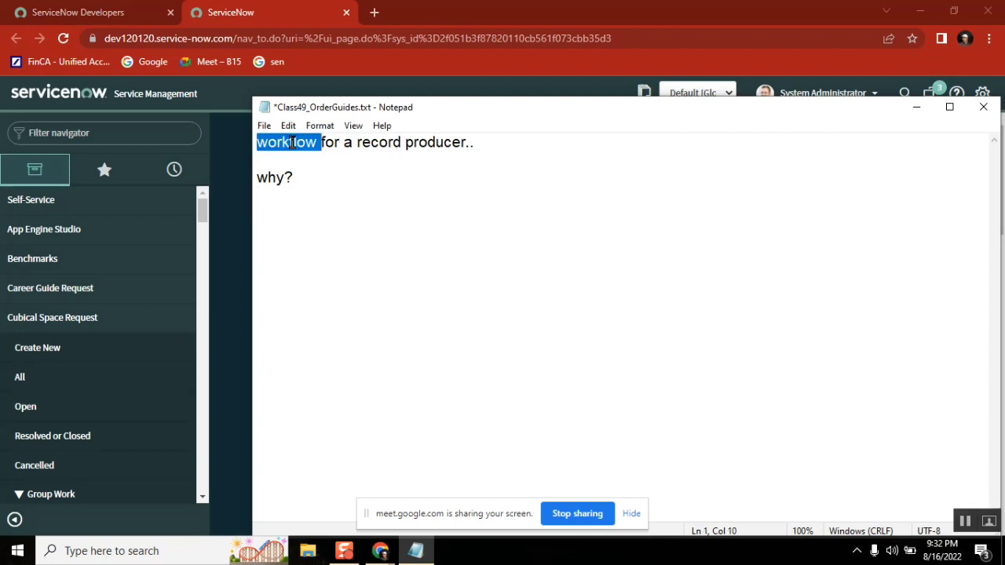
left_click(292, 142)
left_click(316, 184)
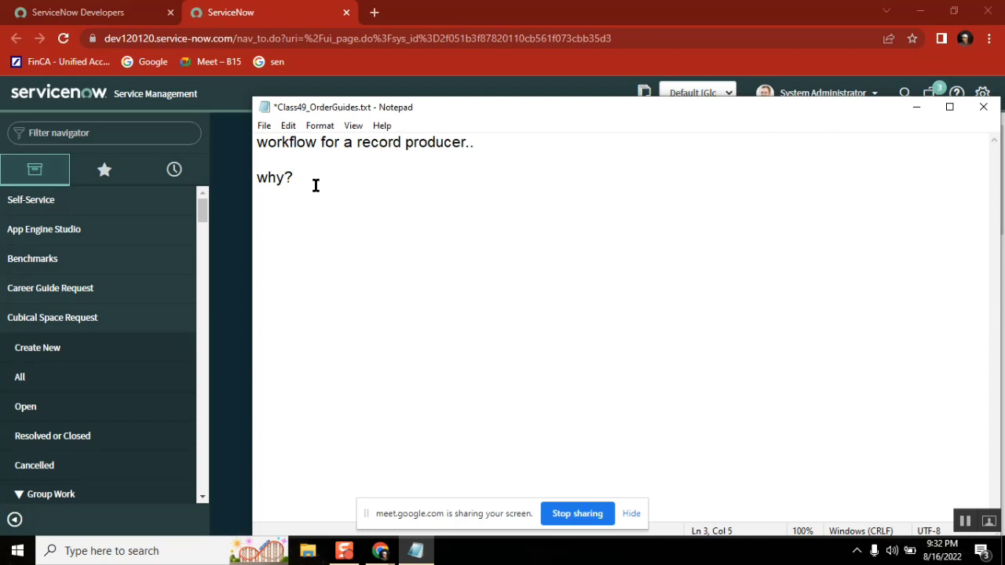
key("Return")
Add the line 'type 1: request - ritm (workflow) - task'.
type("ser")
key("BackSpace")
key("BackSpace")
key("BackSpace")
type("vatal")
key("BackSpace")
key("BackSpace")
key("BackSpace")
key("BackSpace")
key("BackSpace")
type("type 1: ")
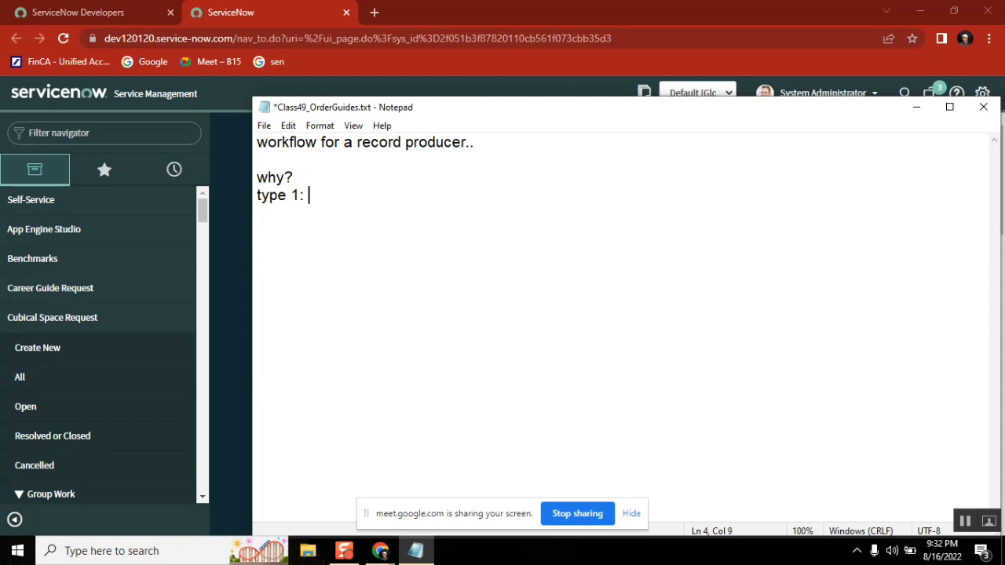
type("request- re")
key("BackSpace")
type("itm (workflow) - task")
key("Return")
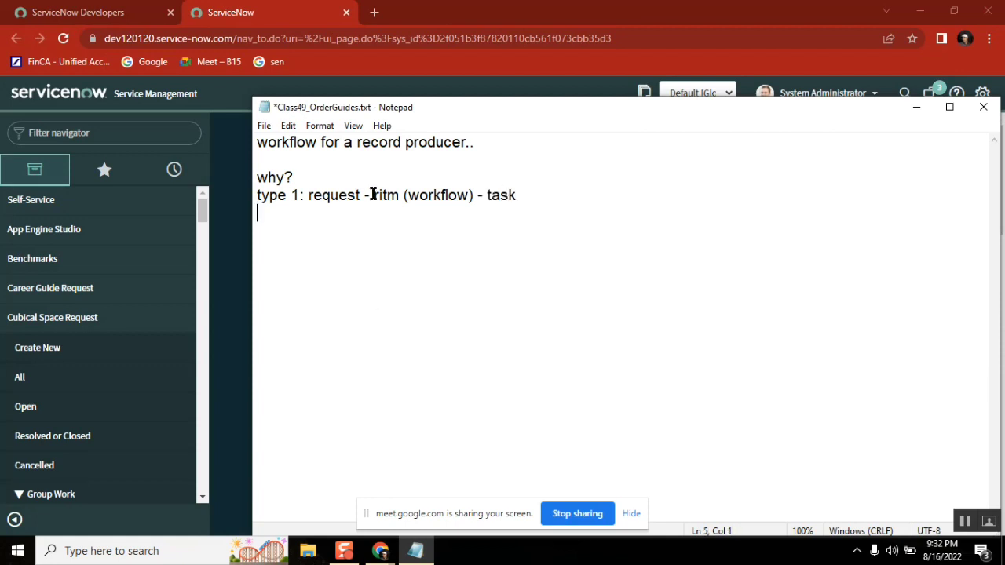
left_click(474, 141)
left_click(358, 142, "shift")
left_click(464, 145)
double_click(449, 145)
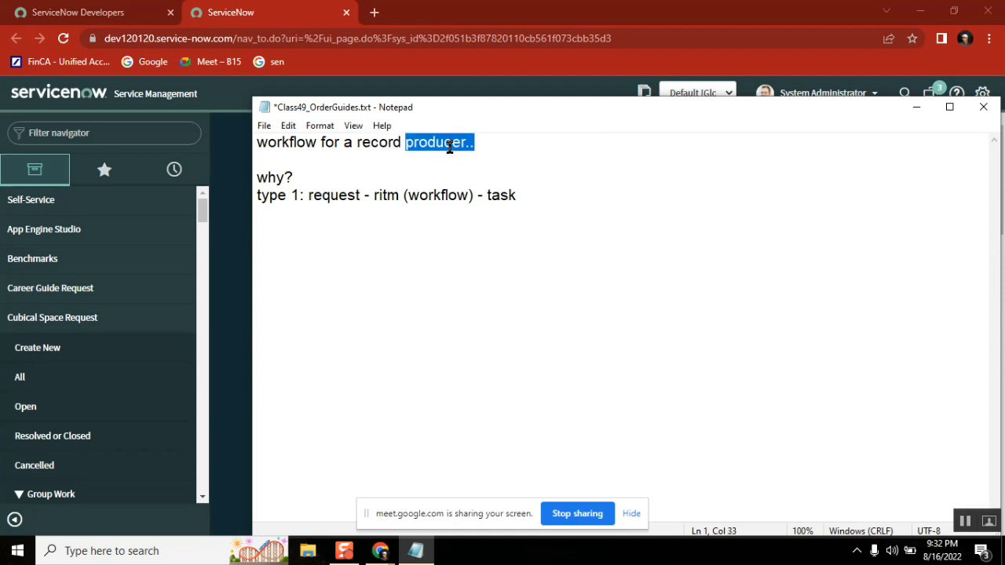
double_click(287, 180)
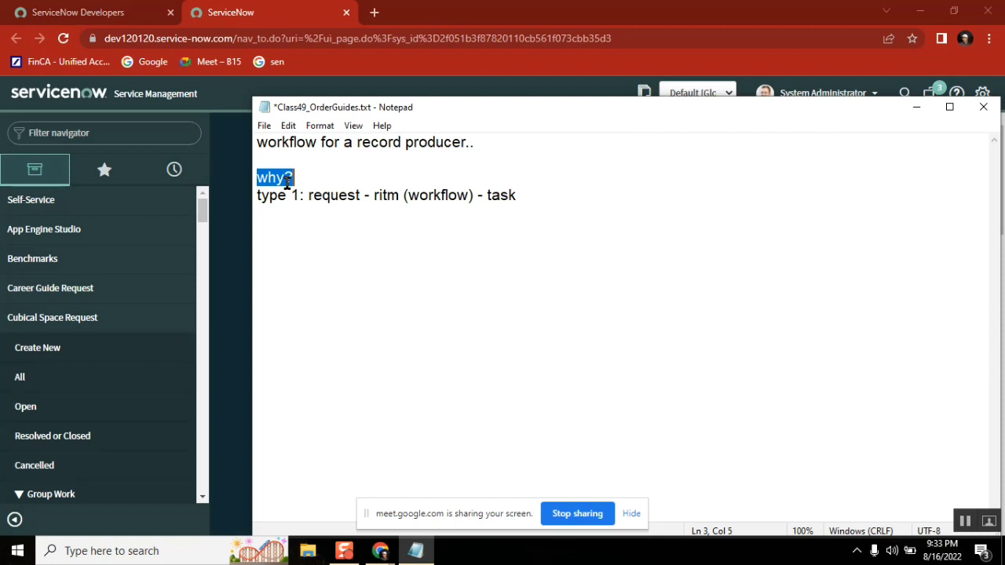
left_click(417, 144)
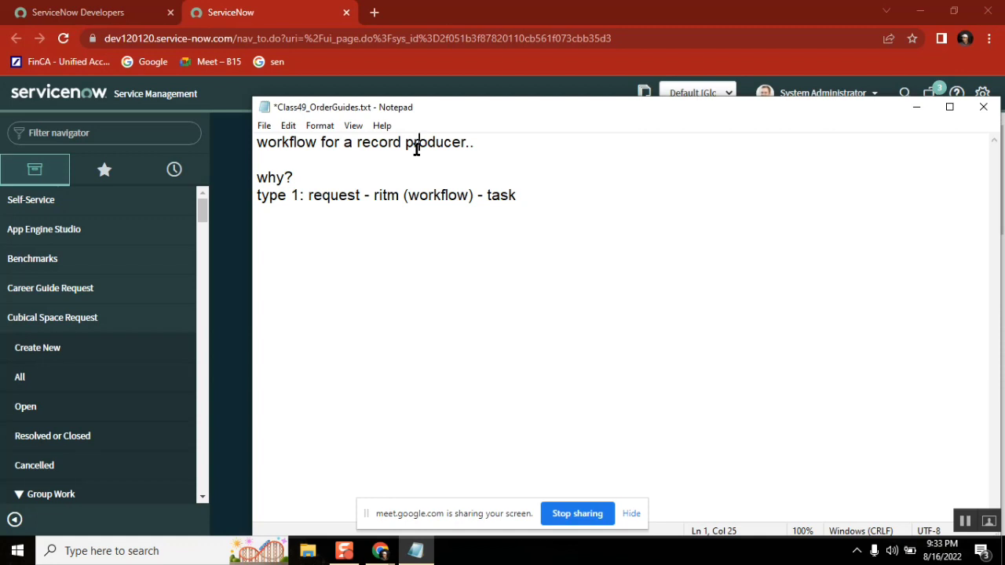
double_click(281, 140)
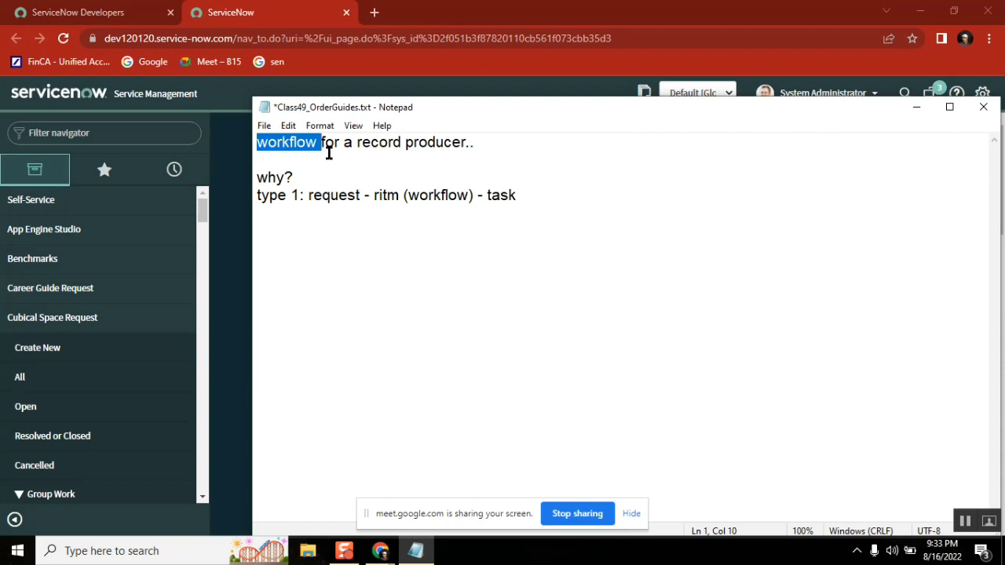
double_click(274, 149)
mouse_move(380, 550)
left_click(381, 489)
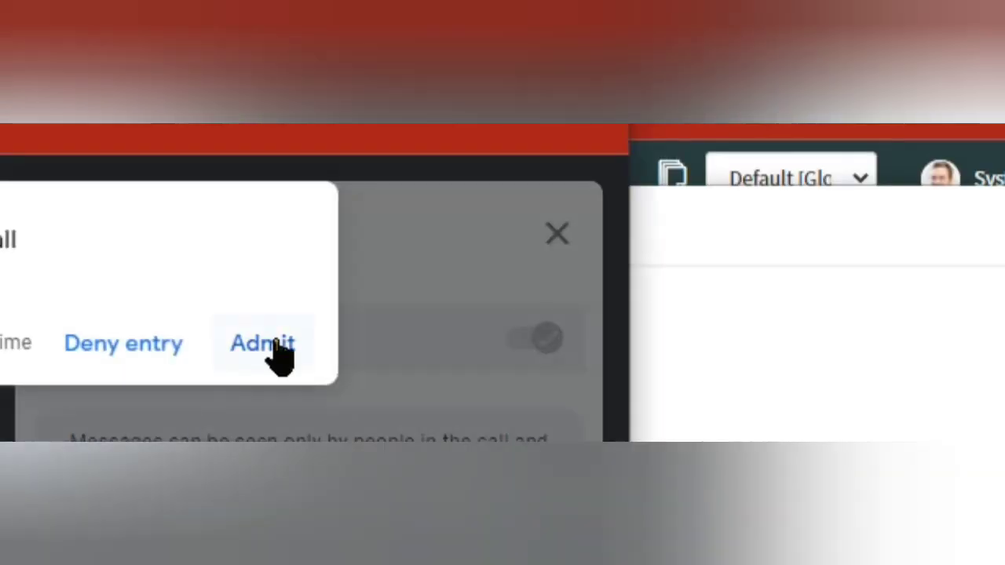
left_click(262, 343)
key("alt+Tab")
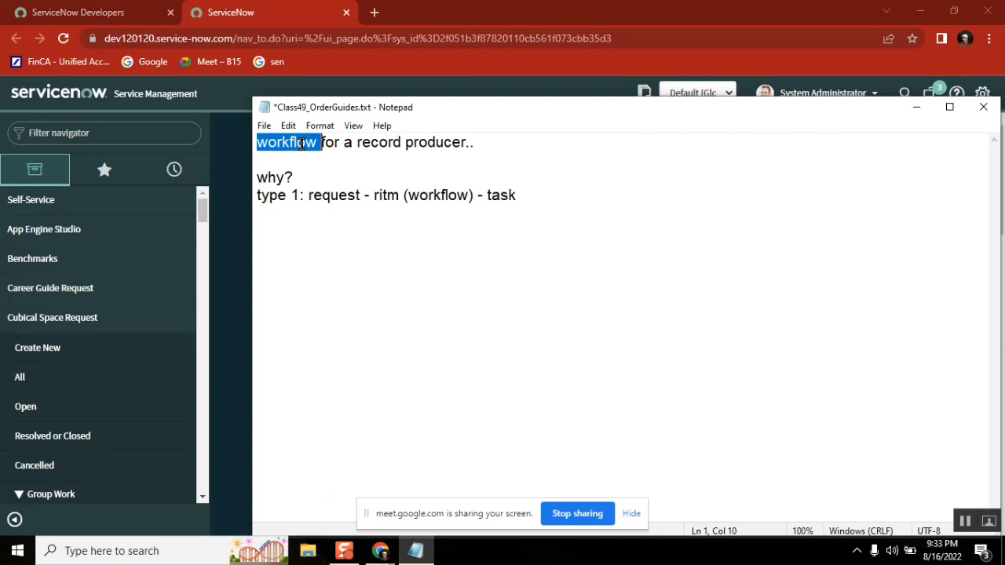
Add the line 'can i create a workflow without selecting the table? NO' below type 1.
left_click(533, 194)
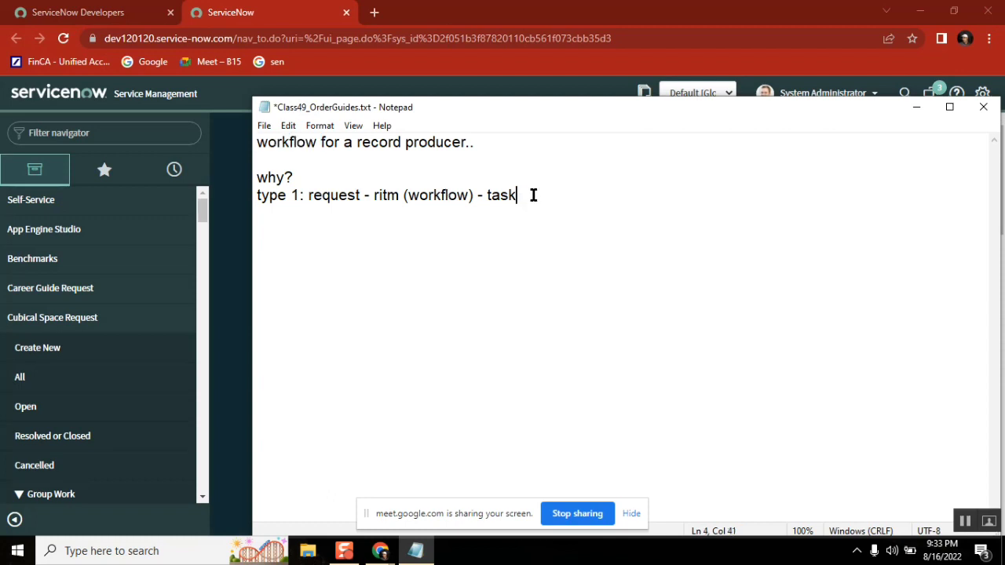
key("Return")
key("Return")
type("can i create a work")
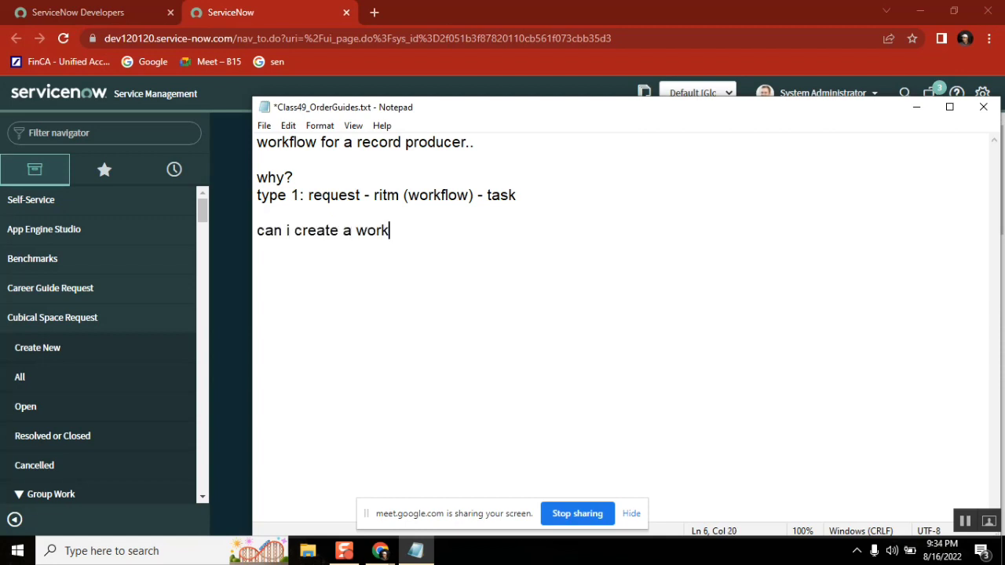
type("flow witho")
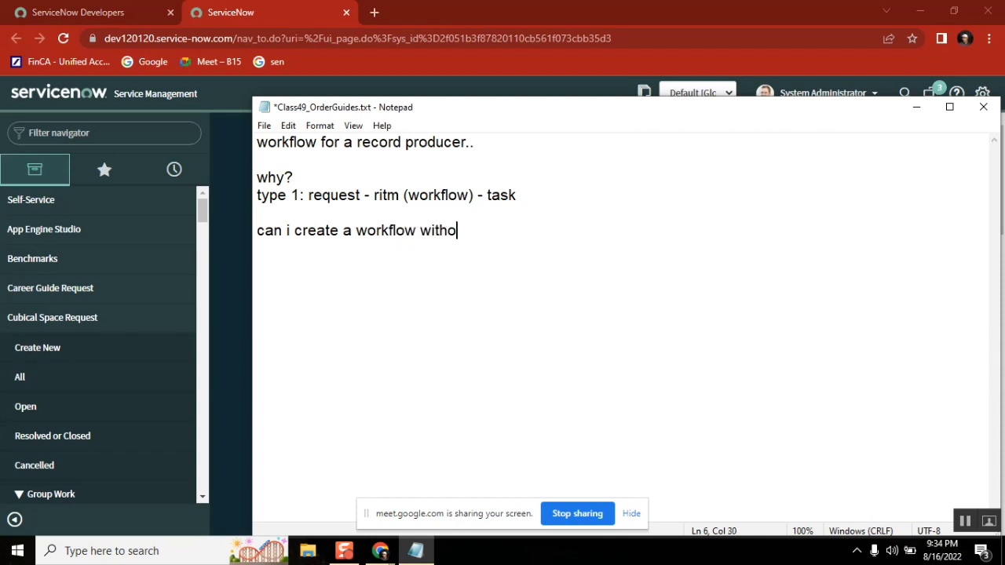
type("ut selecting")
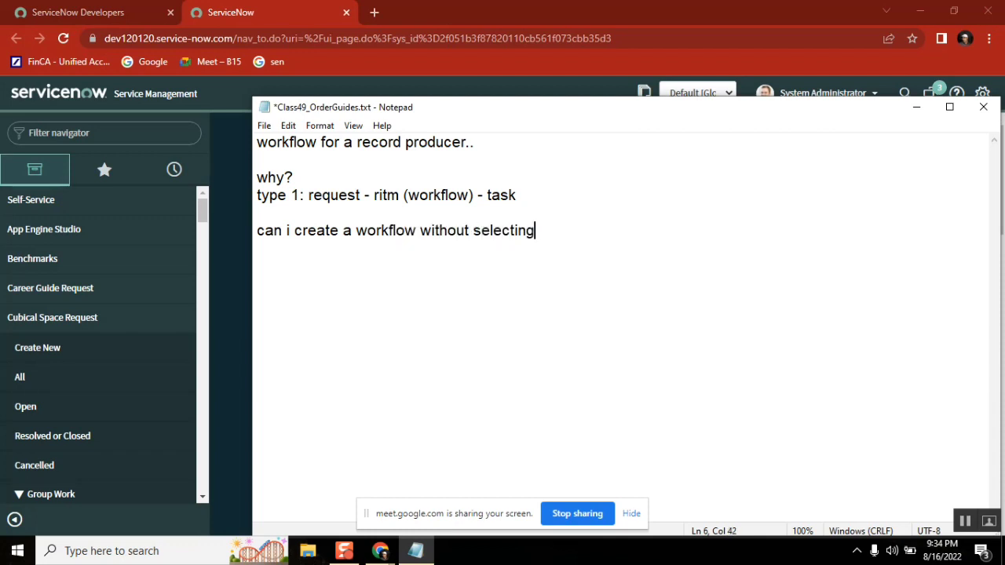
type(" the table?")
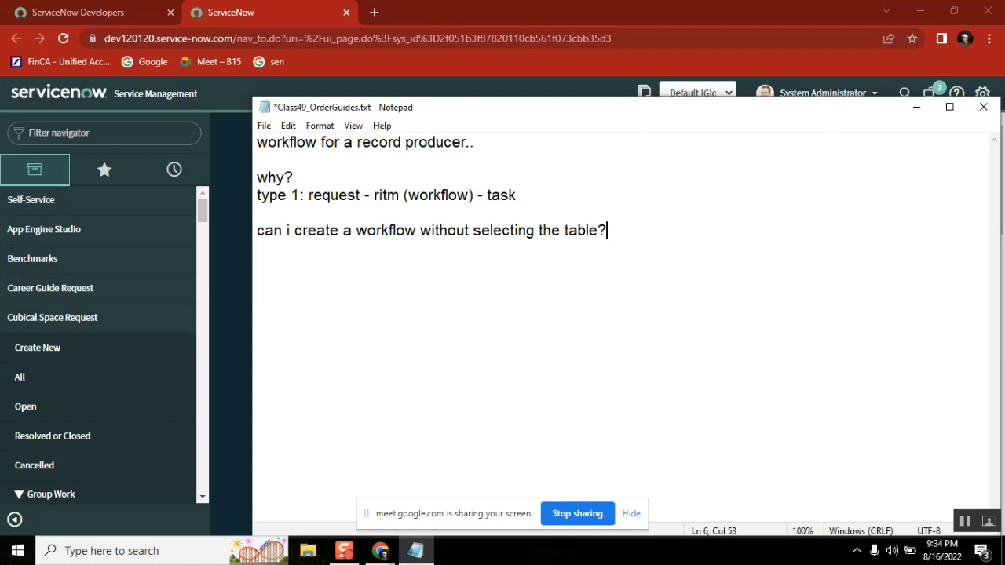
type(" NO")
key("Return")
left_click(357, 145)
left_click(468, 144, "shift")
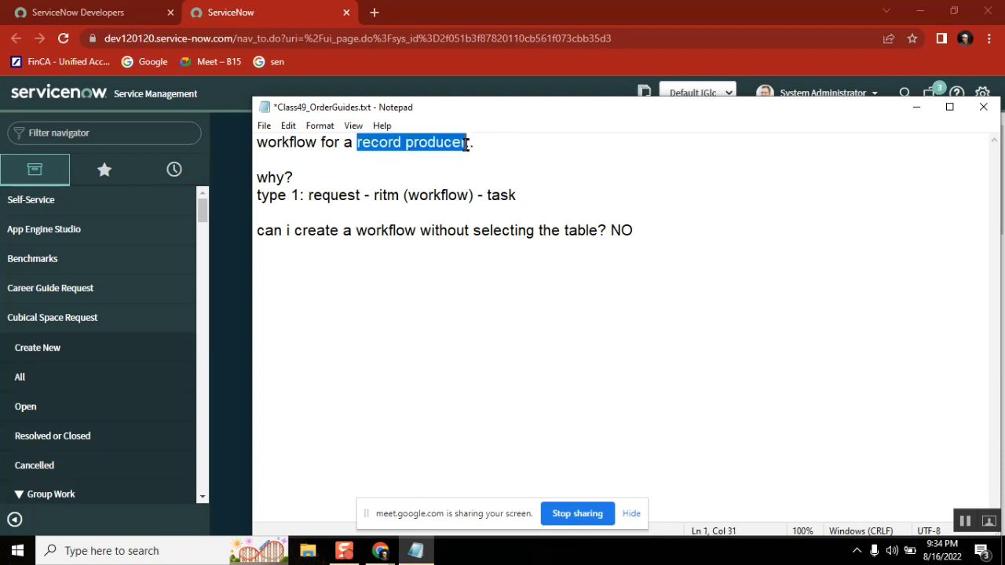
double_click(271, 144)
double_click(434, 135)
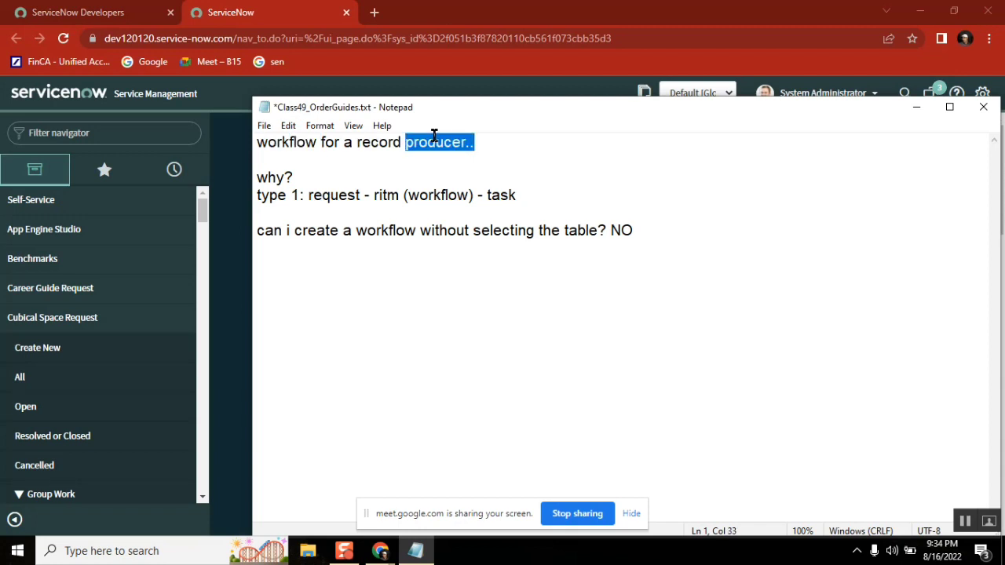
double_click(273, 138)
left_click(296, 141)
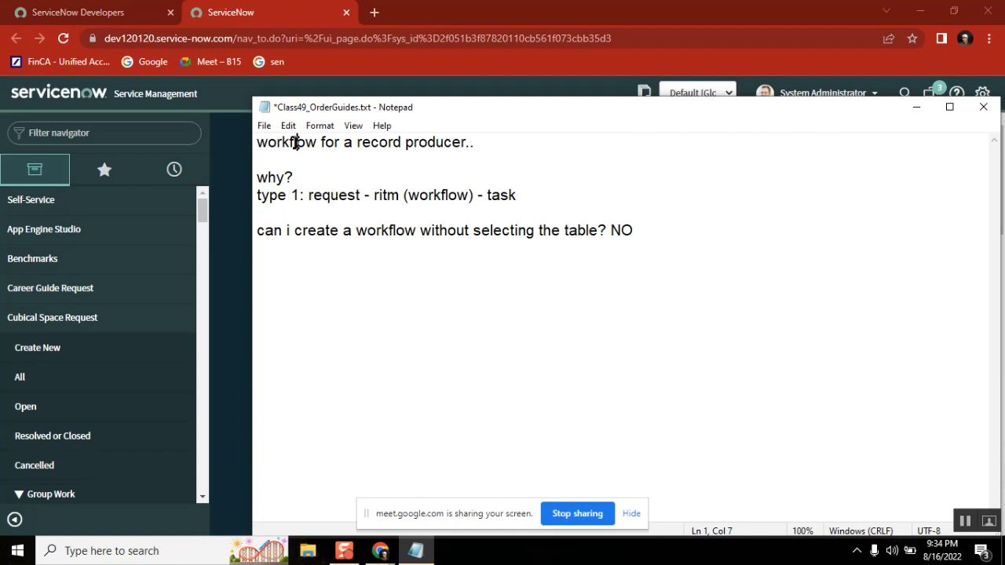
double_click(448, 143)
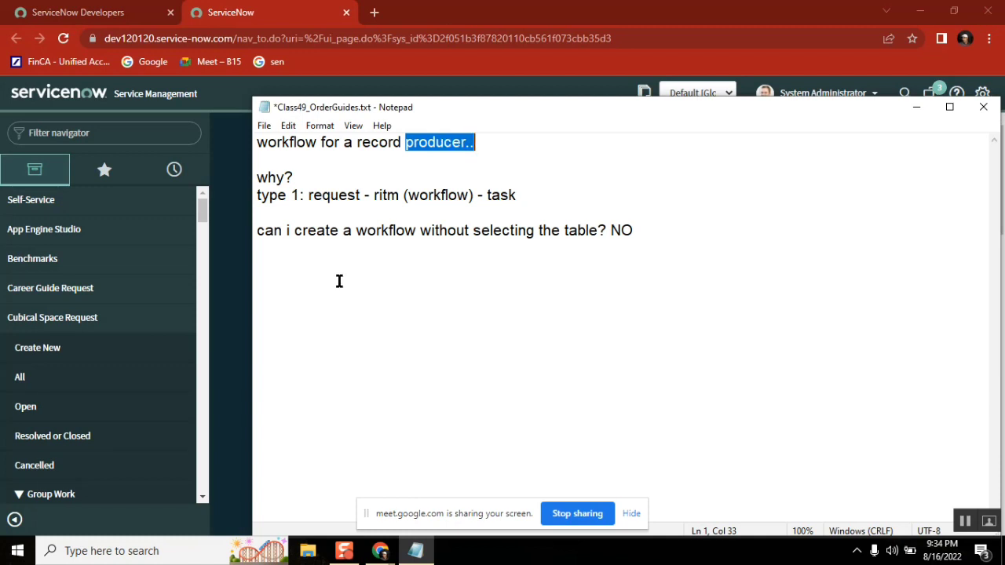
double_click(280, 142)
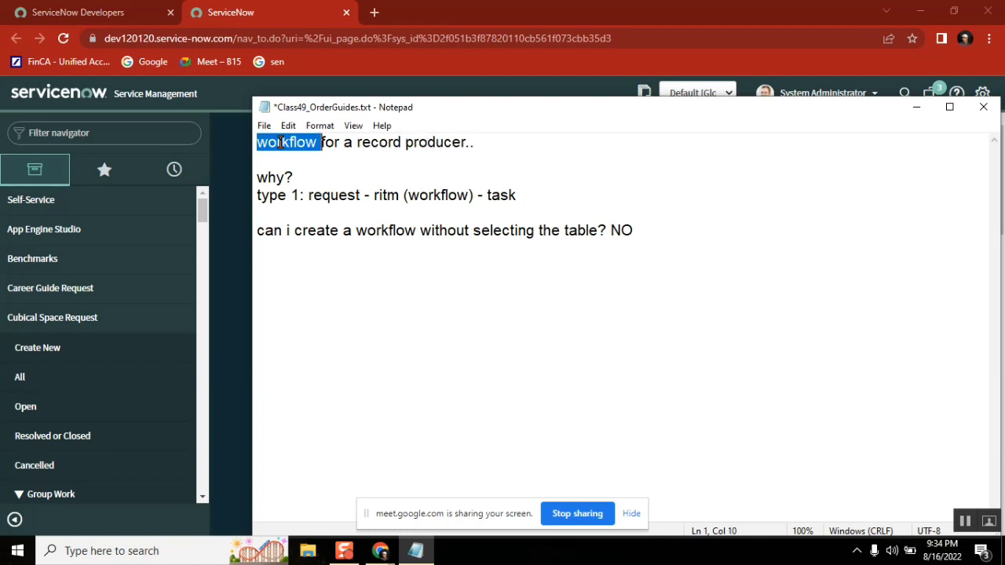
double_click(438, 143)
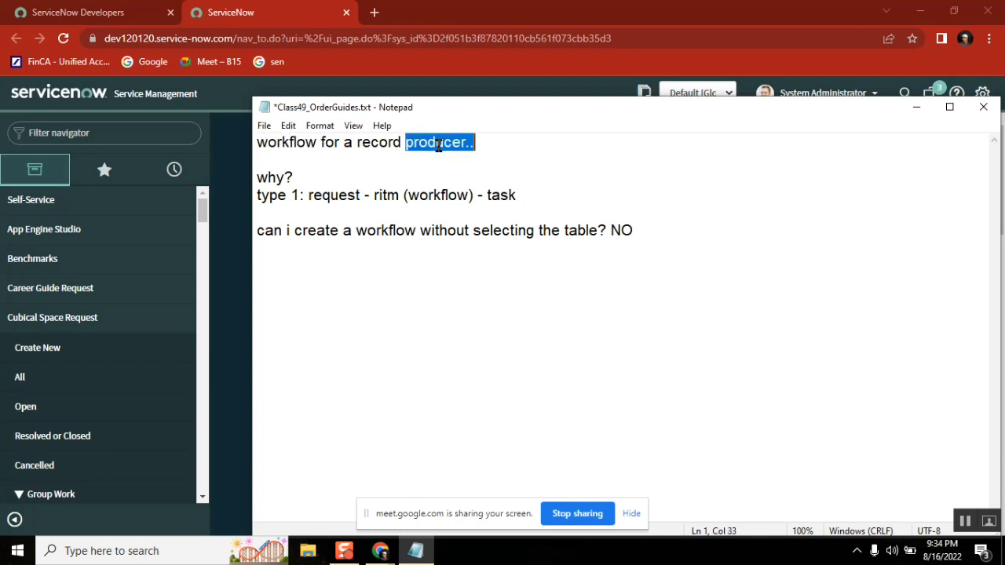
left_click(479, 142)
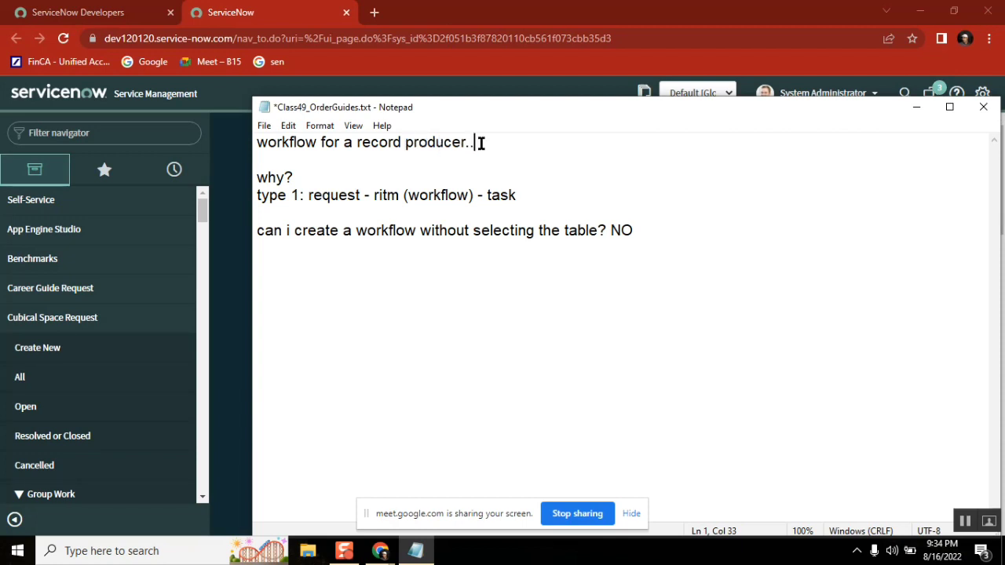
left_click(260, 144, "shift")
double_click(474, 143)
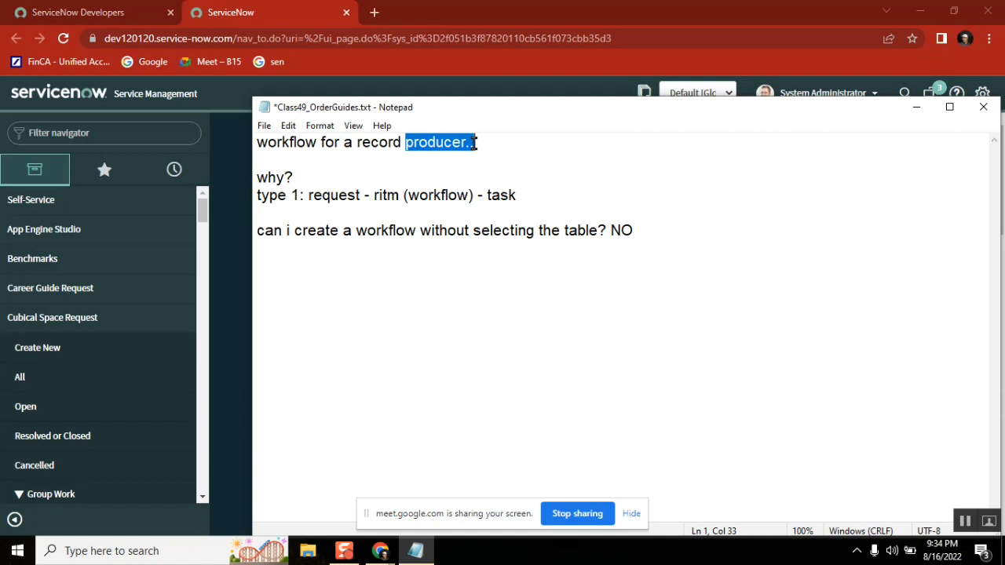
left_click(501, 141)
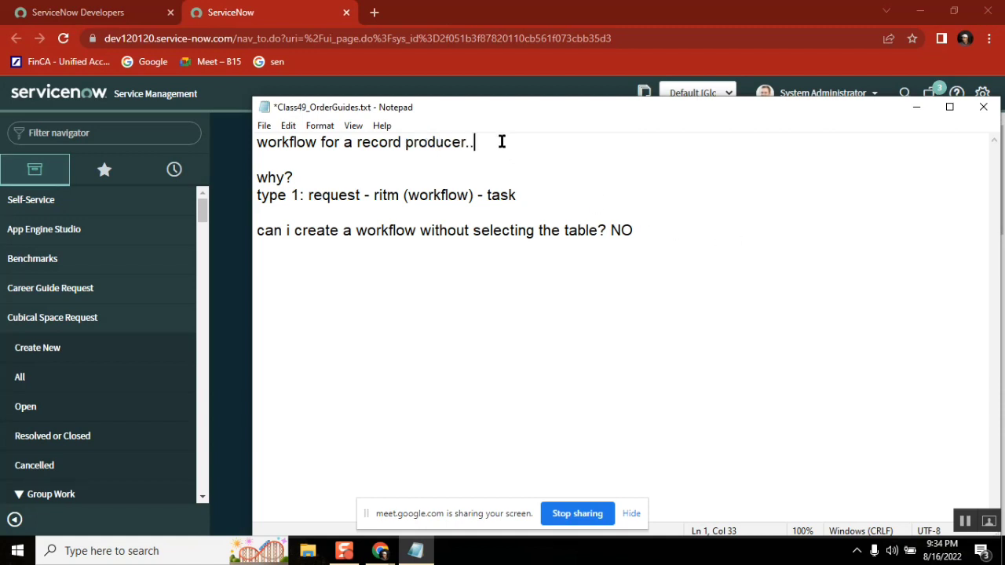
left_click(258, 142, "shift")
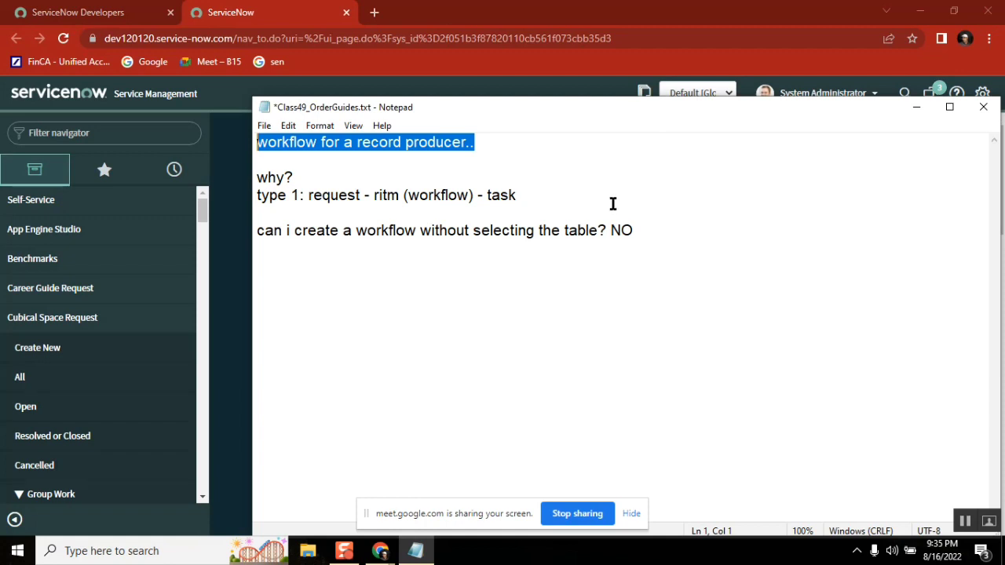
left_click(338, 174)
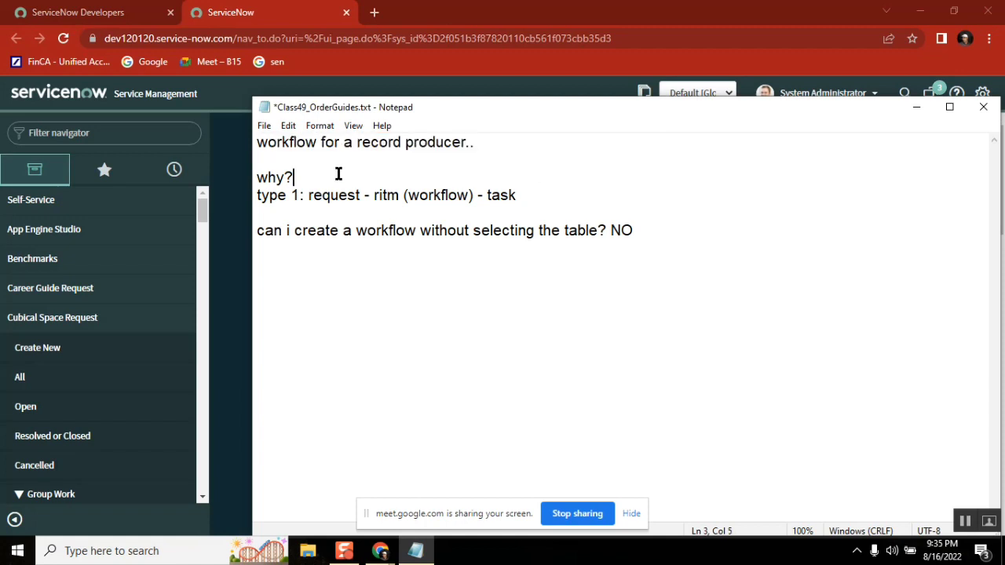
left_click(262, 179, "shift")
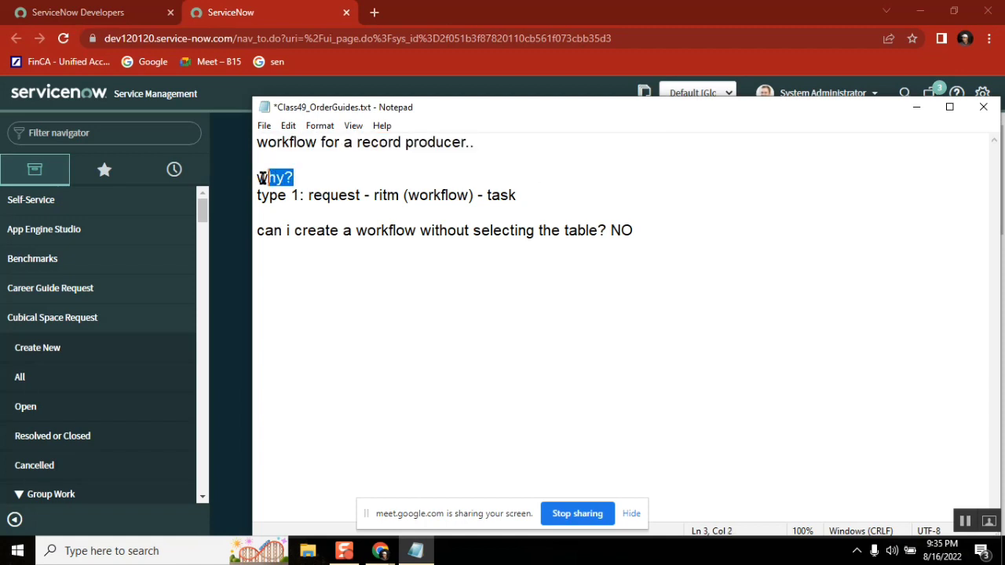
left_click(262, 178)
key("shift+Right")
type("W")
key("Left")
key("ctrl+z")
double_click(289, 139)
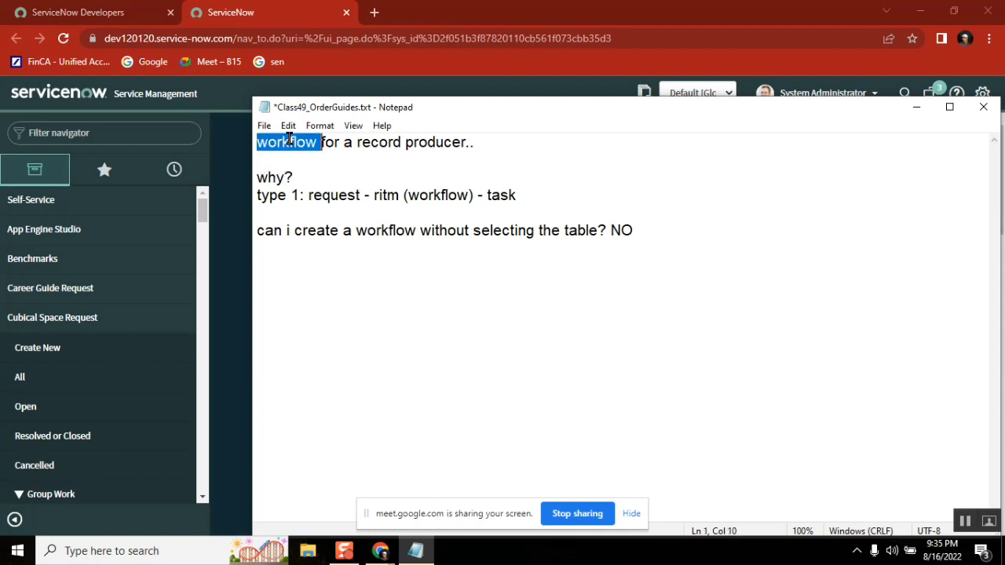
left_click(533, 194)
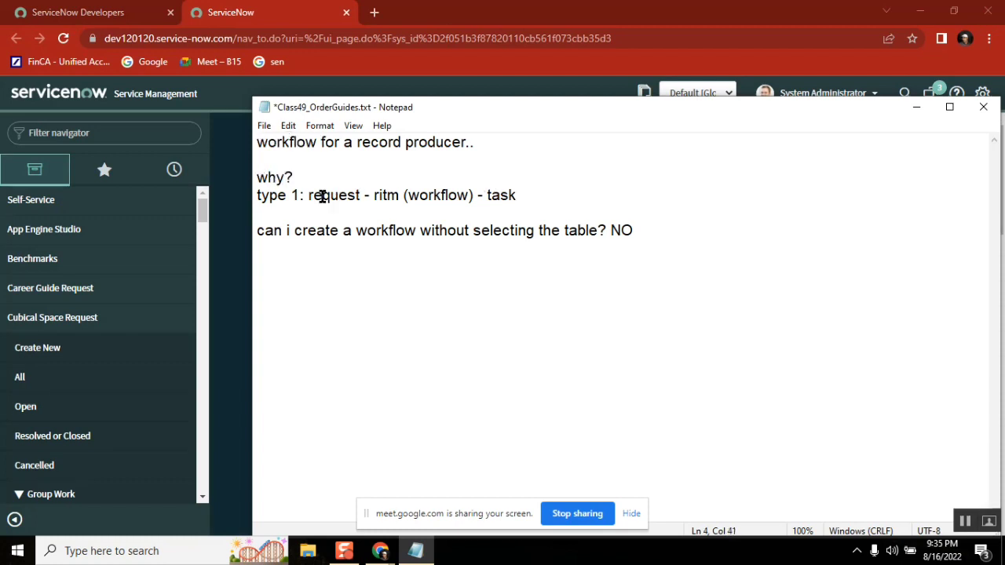
left_click(255, 194, "shift")
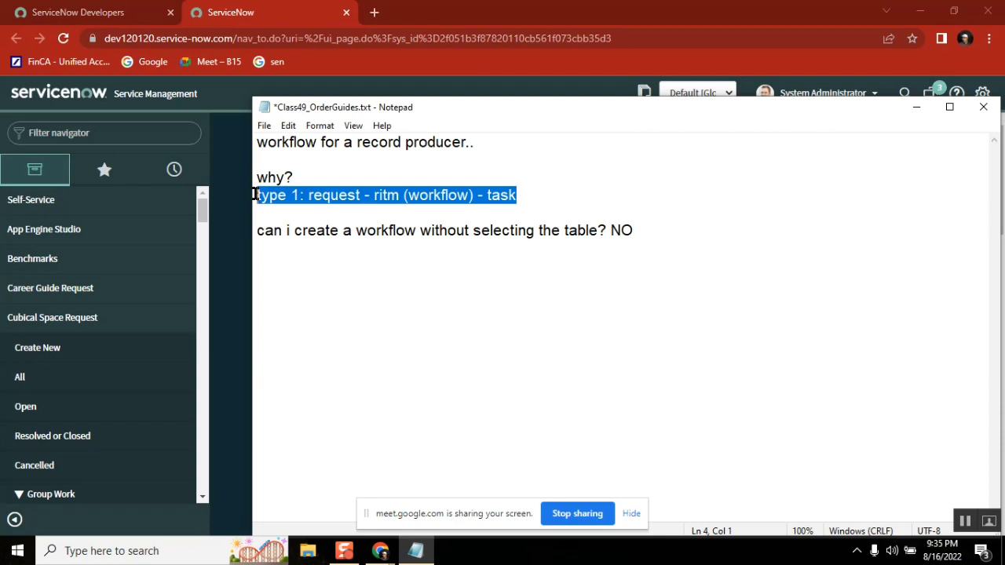
key("shift")
key("shift")
key("shift")
key("shift")
key("shift")
left_click(389, 208)
left_click(543, 198)
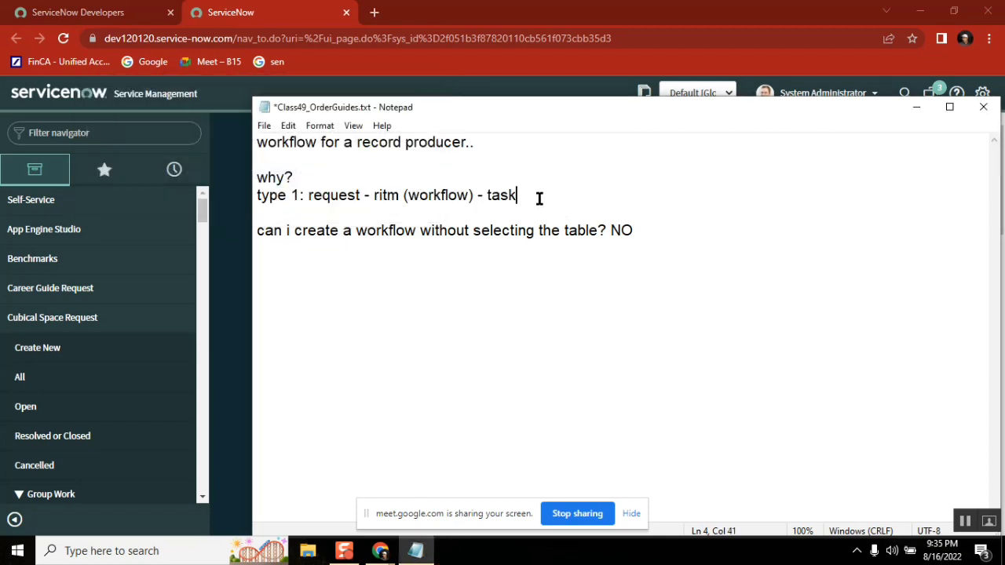
double_click(322, 196)
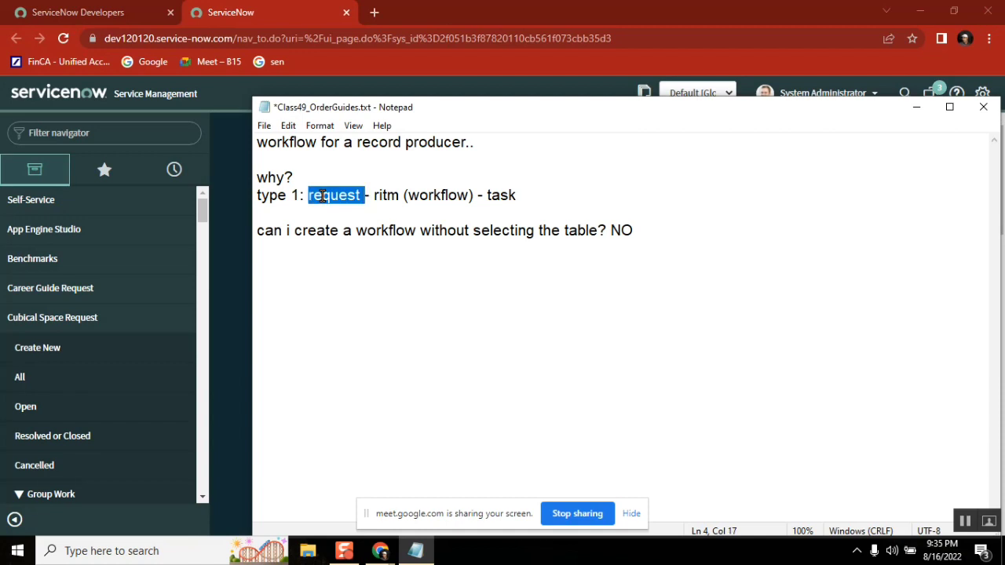
double_click(498, 195)
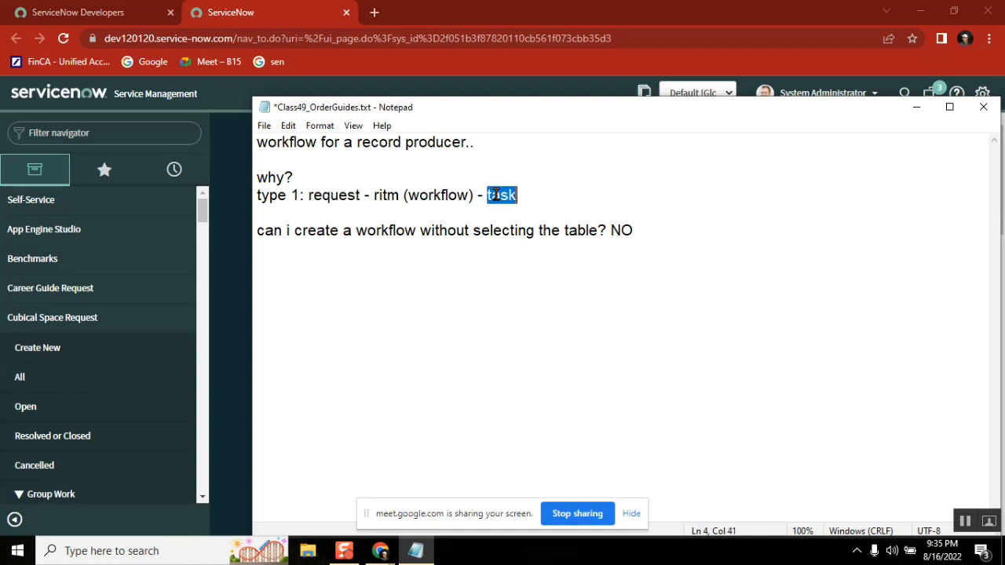
double_click(416, 196)
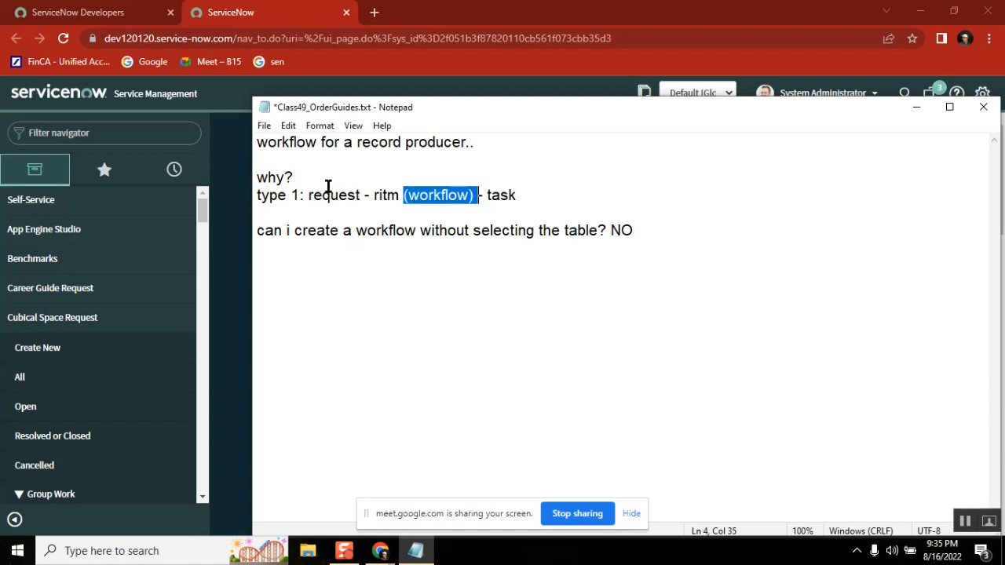
left_click(259, 196)
double_click(289, 142)
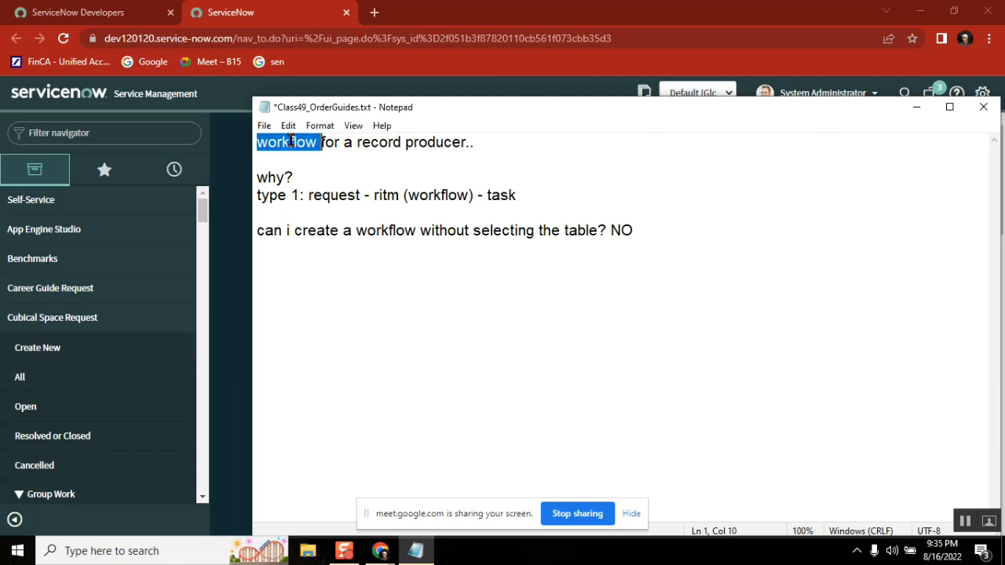
double_click(441, 141)
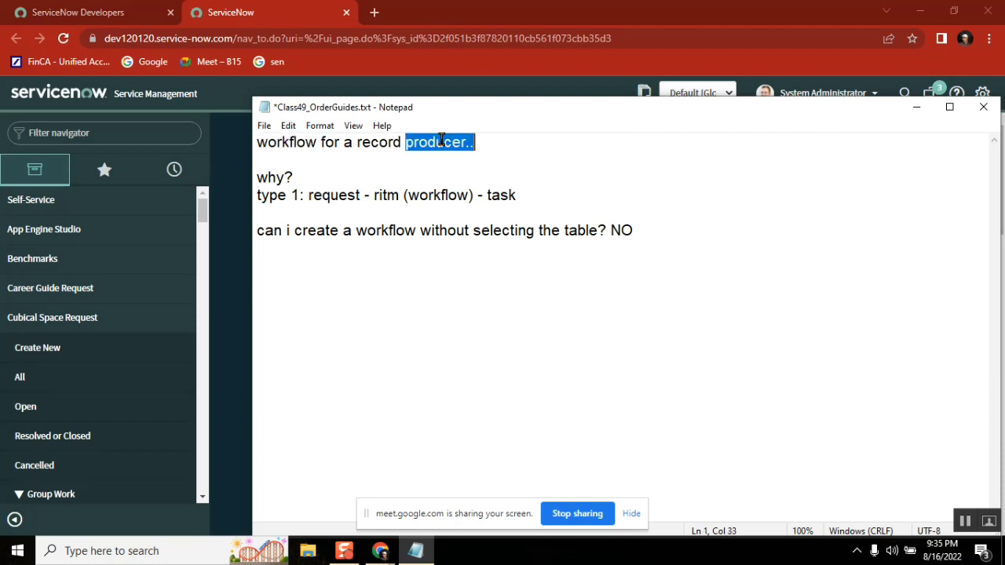
left_click(313, 171)
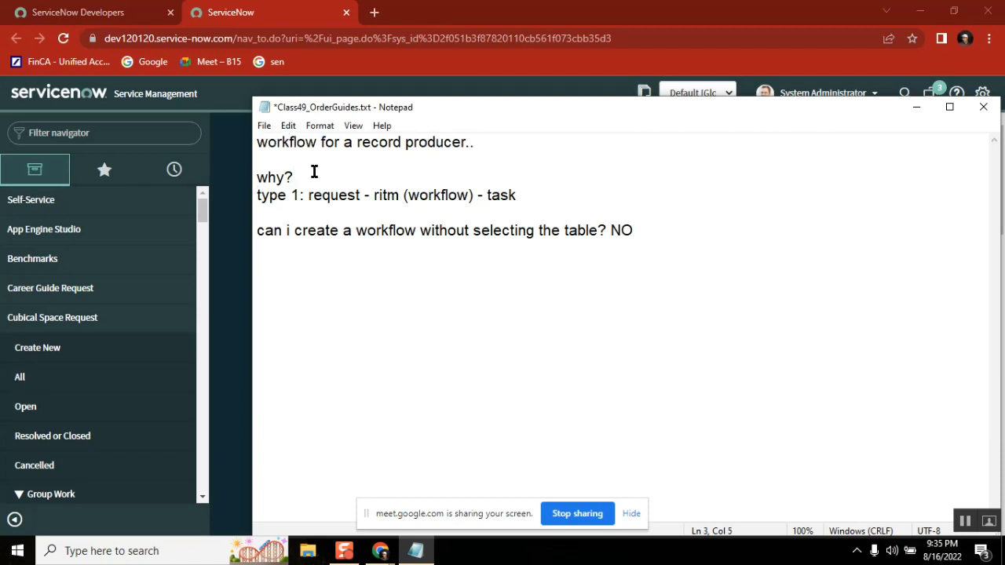
key("shift+Home")
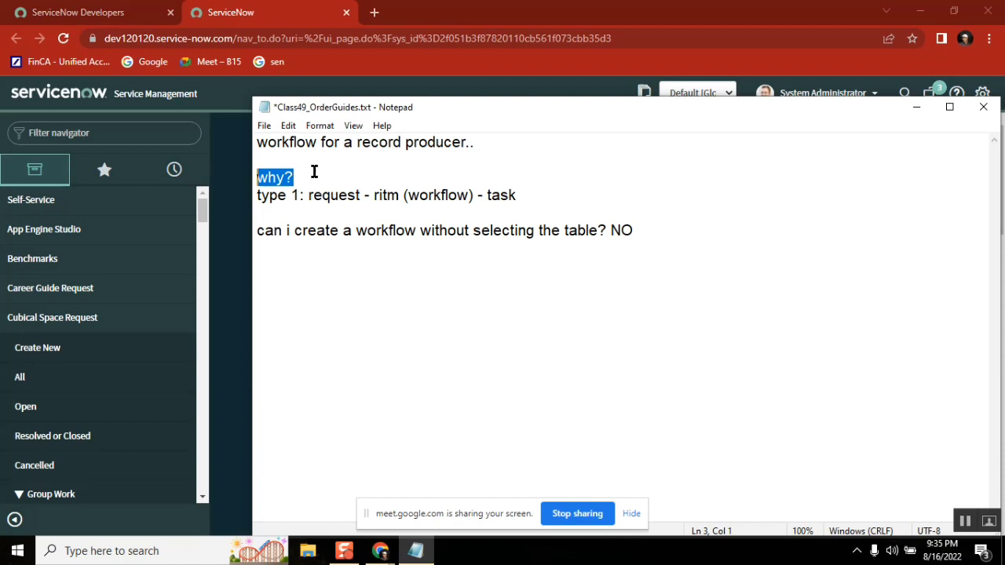
left_click(664, 233)
left_click(475, 146)
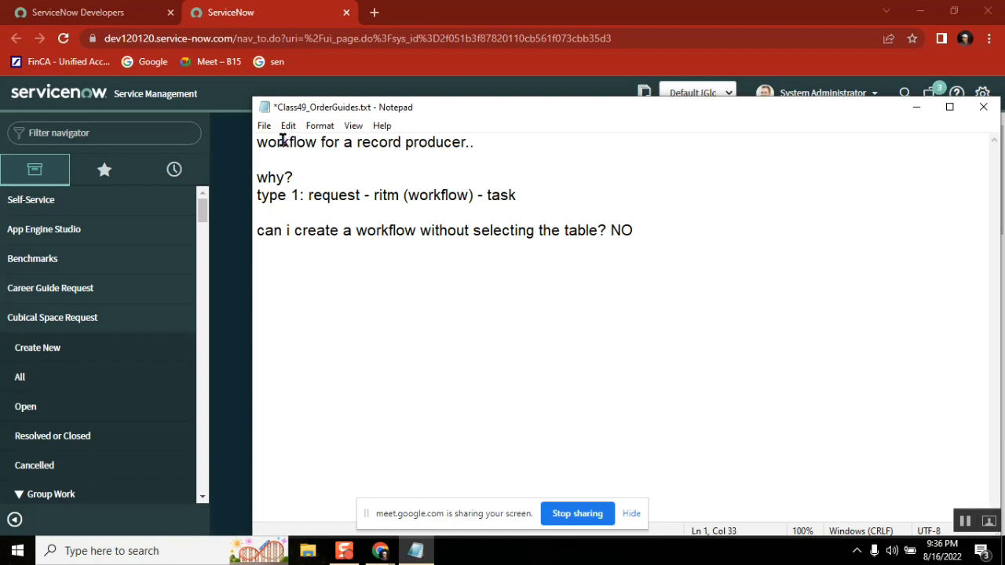
left_click(255, 142, "shift")
left_click(662, 237)
Add the line 'Both record producer and workflow should allighn to same table..' below NO.
key("Return")
type("Boh")
key("BackSpace")
type("th record")
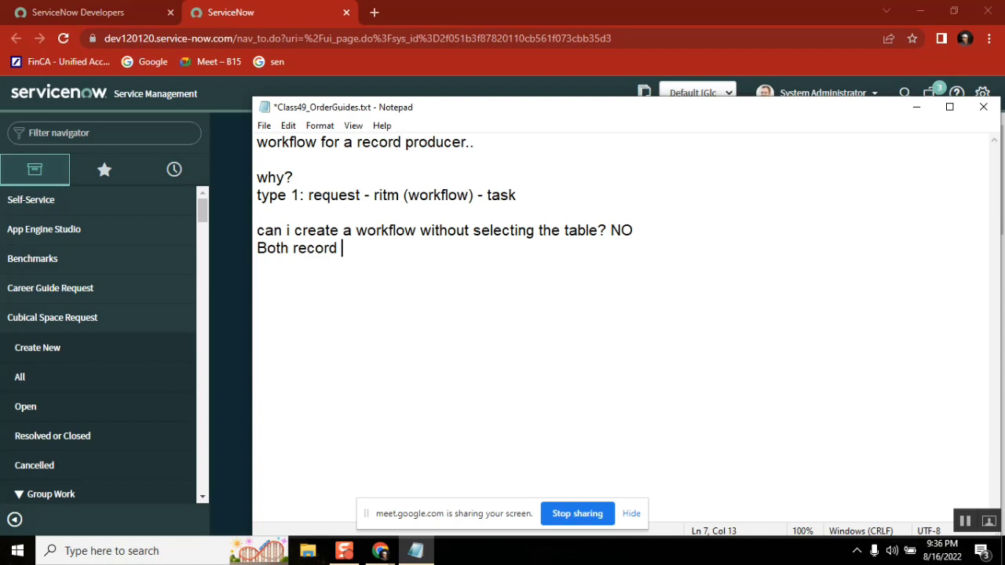
type("producer and workflow should allighn to same table")
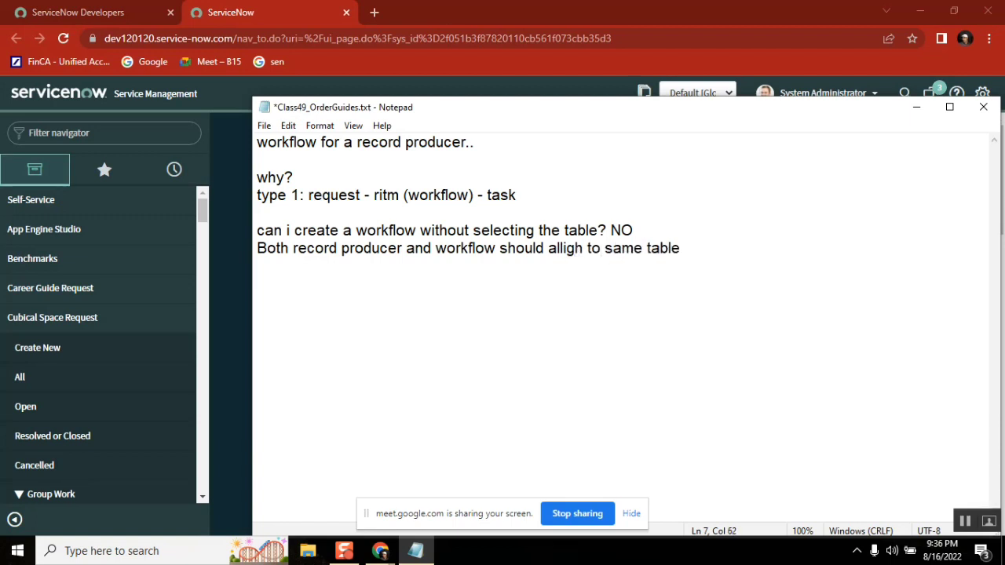
type("..")
key("Return")
key("Return")
key("Return")
key("Return")
key("Return")
key("Return")
key("Return")
key("Return")
key("Return")
key("Return")
Move the Notepad window higher on the desktop.
left_click_drag(461, 110, 456, 55)
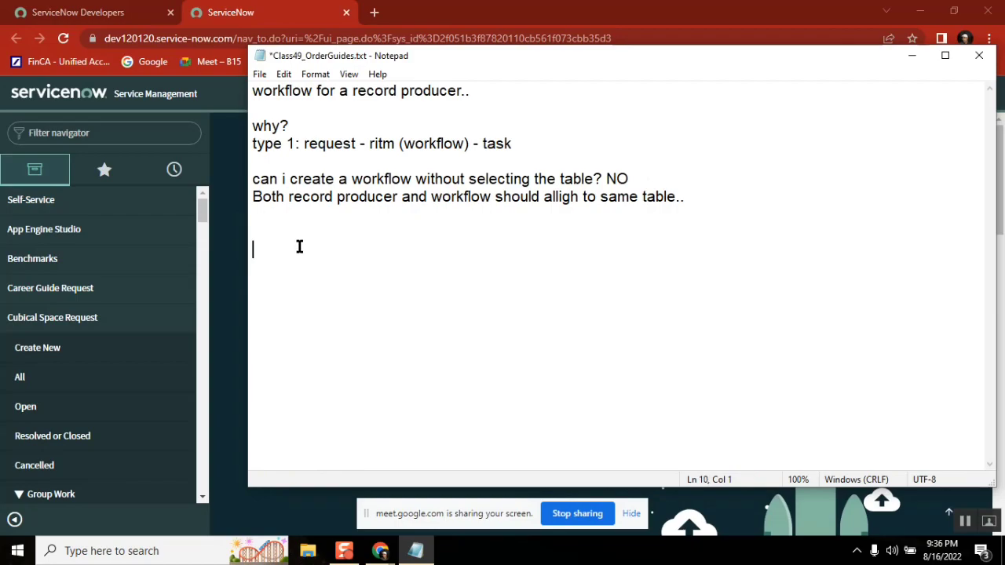